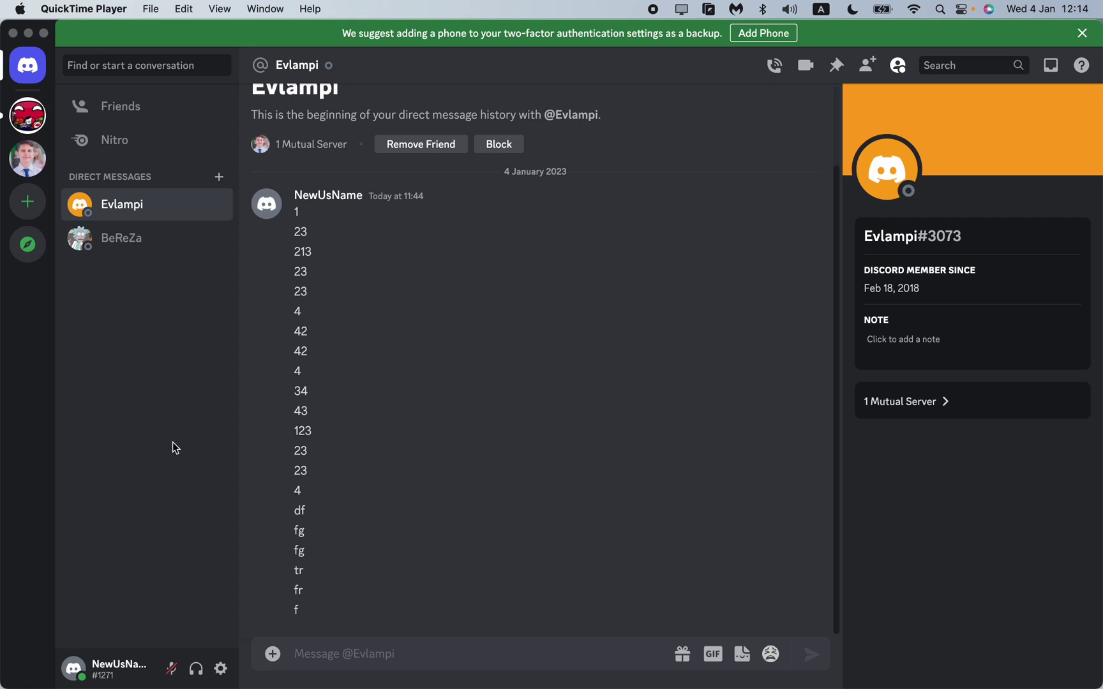
- Focus the Discord window on the Evlampi direct-message conversation
click(76, 674)
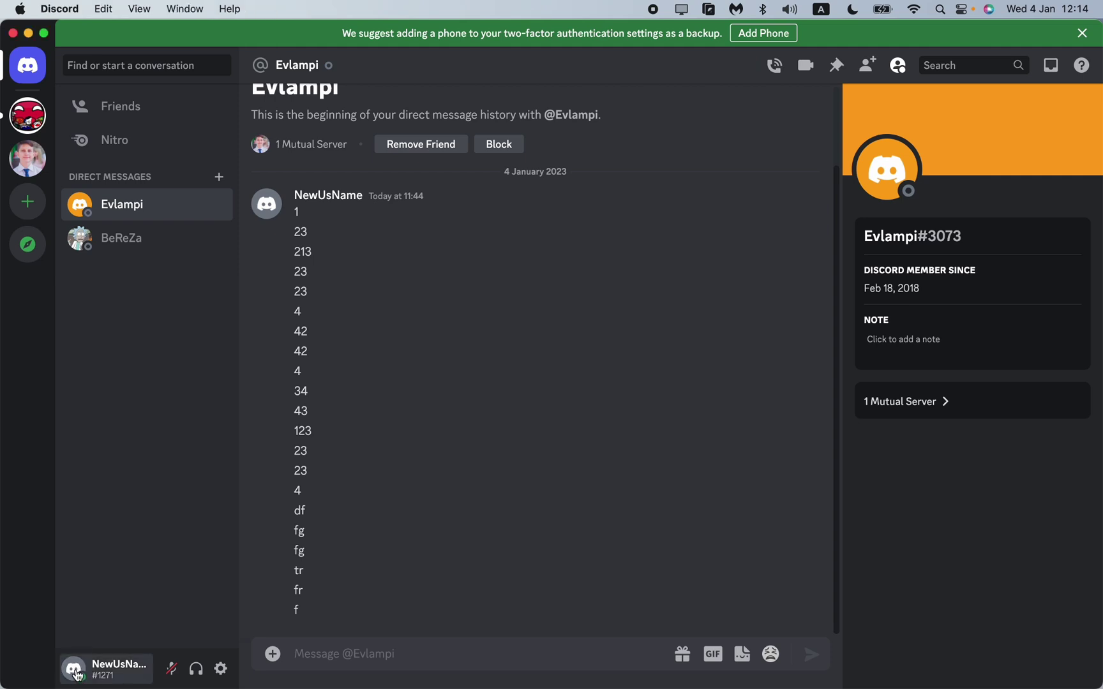
- Browse the Profiles, Nitro, Gift inventory and Friend Requests settings pages, finishing on My Account
click(222, 670)
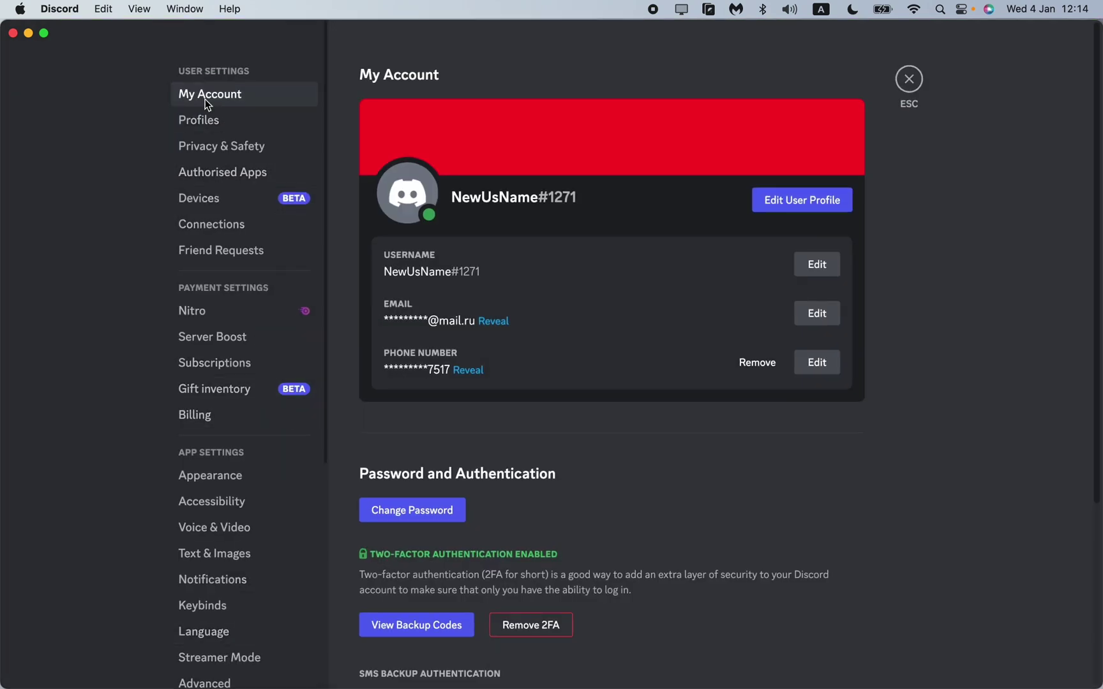
click(186, 121)
click(230, 313)
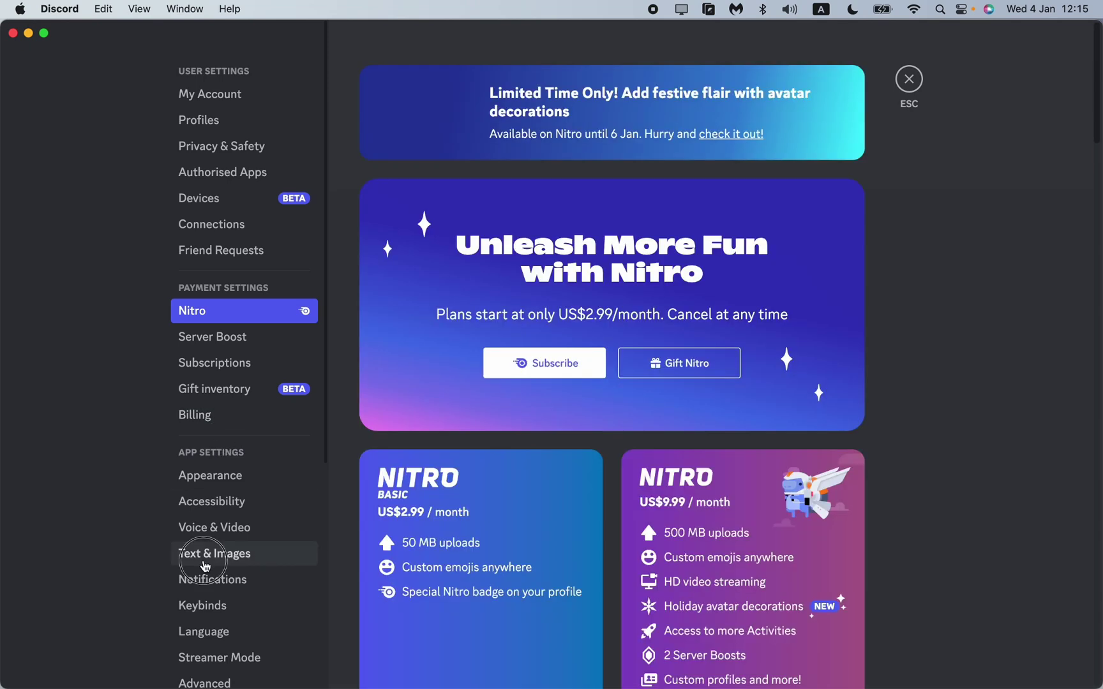
click(191, 389)
click(215, 250)
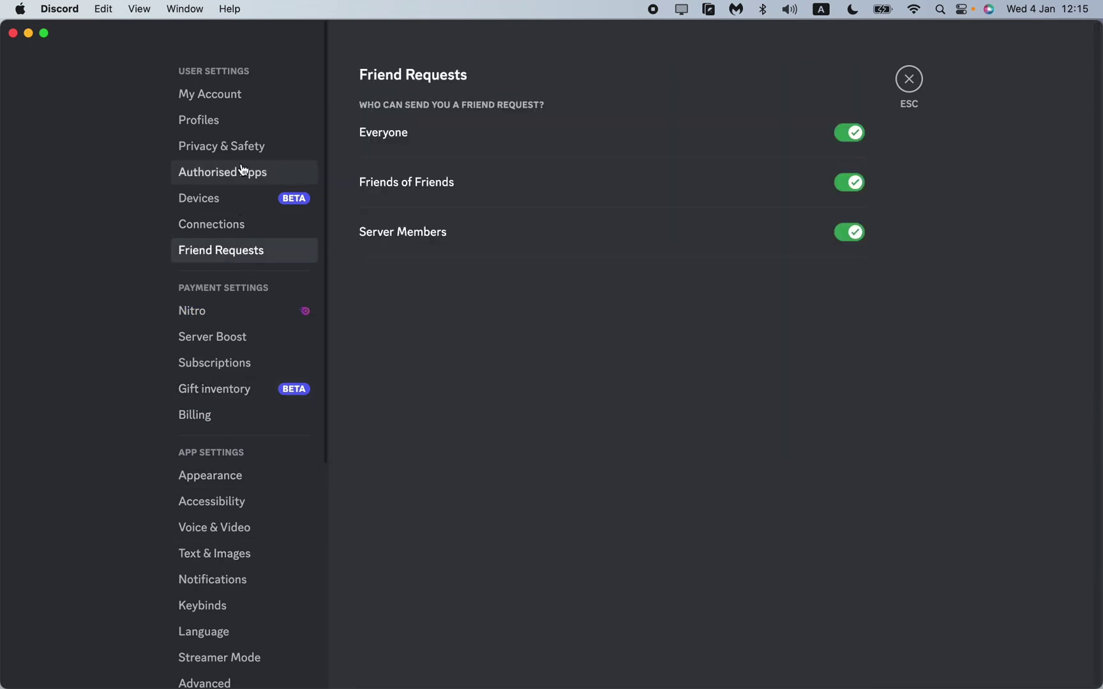
click(199, 97)
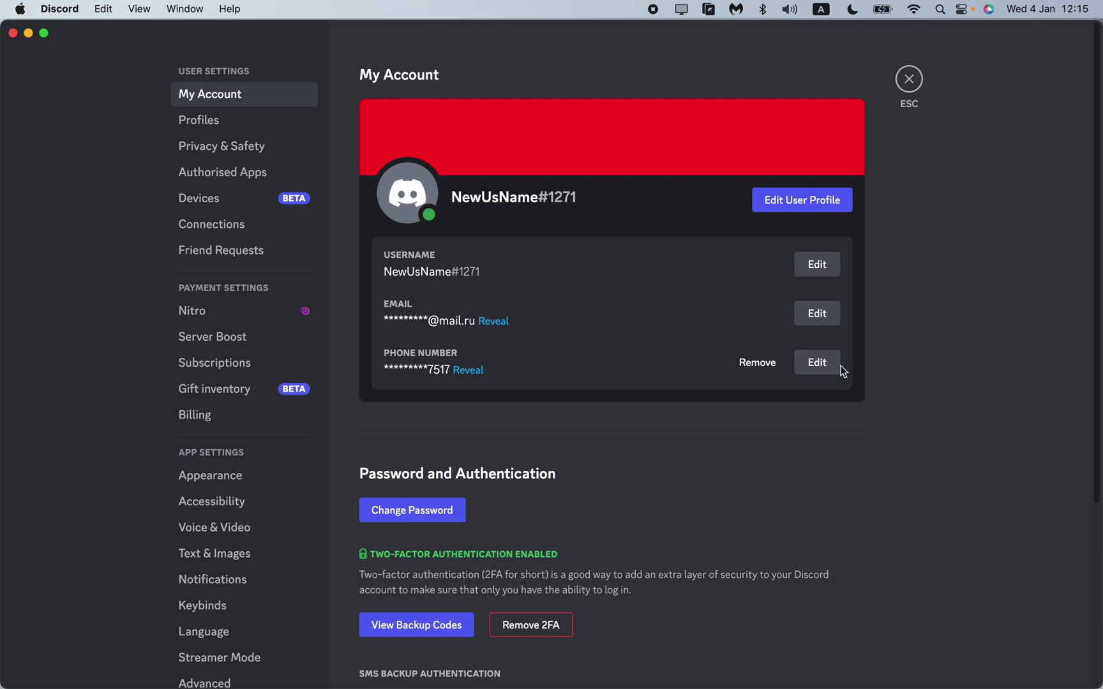
- Open the phone number's Remove password prompt after briefly opening and dismissing the phone edit dialog
click(819, 362)
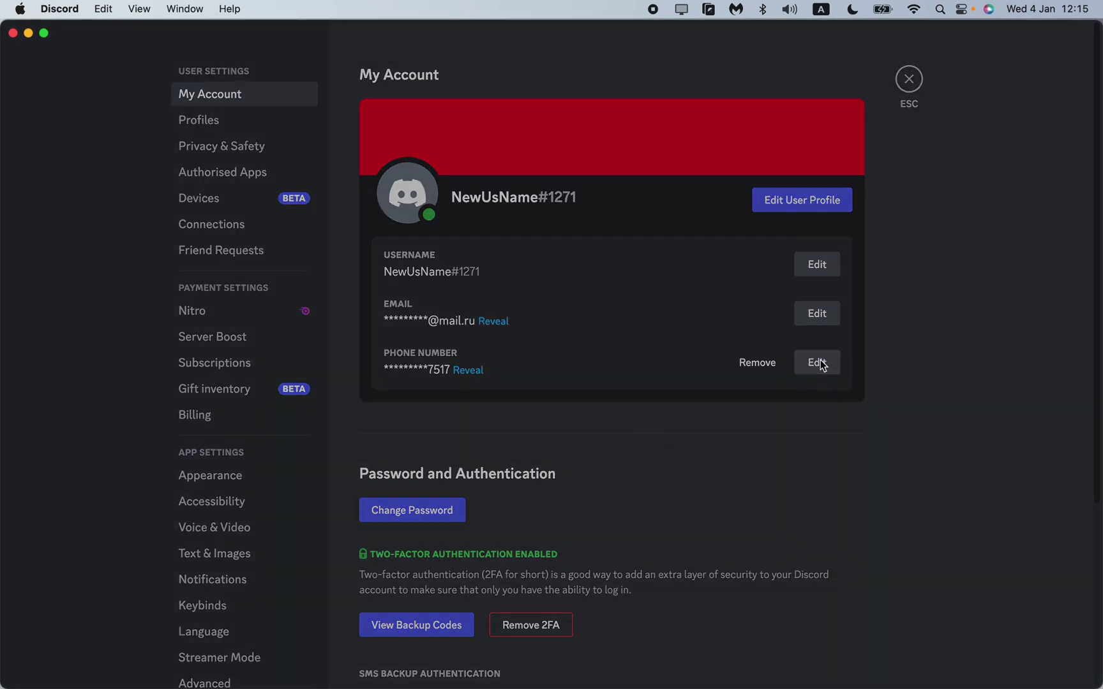
key(Escape)
key(Escape)
click(221, 671)
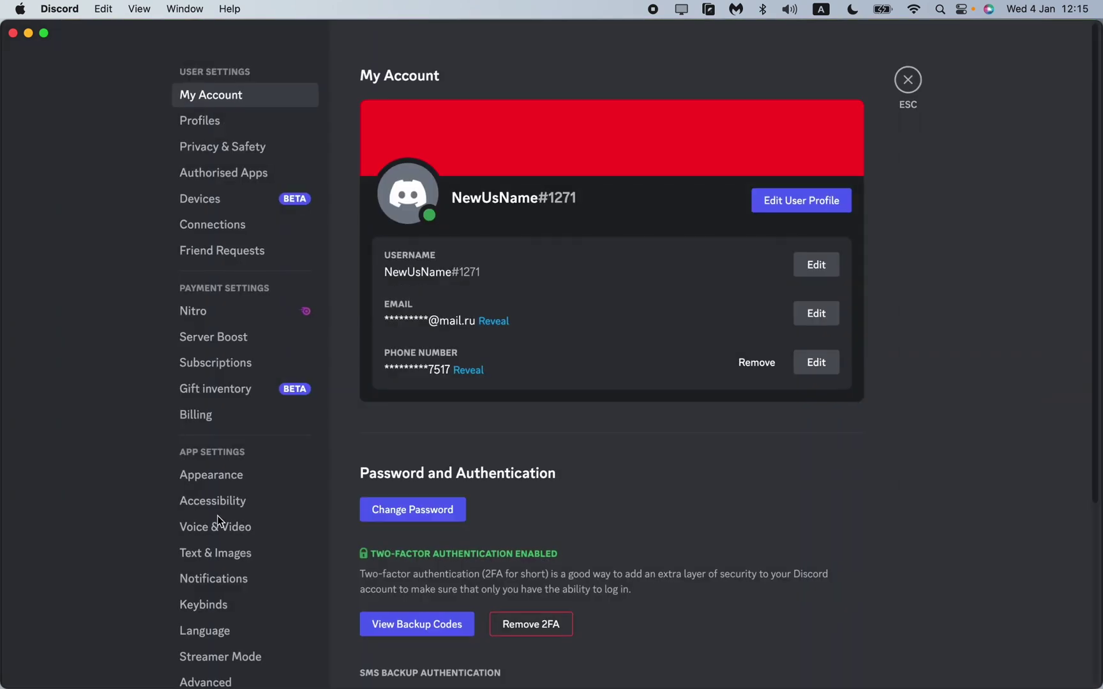
click(761, 365)
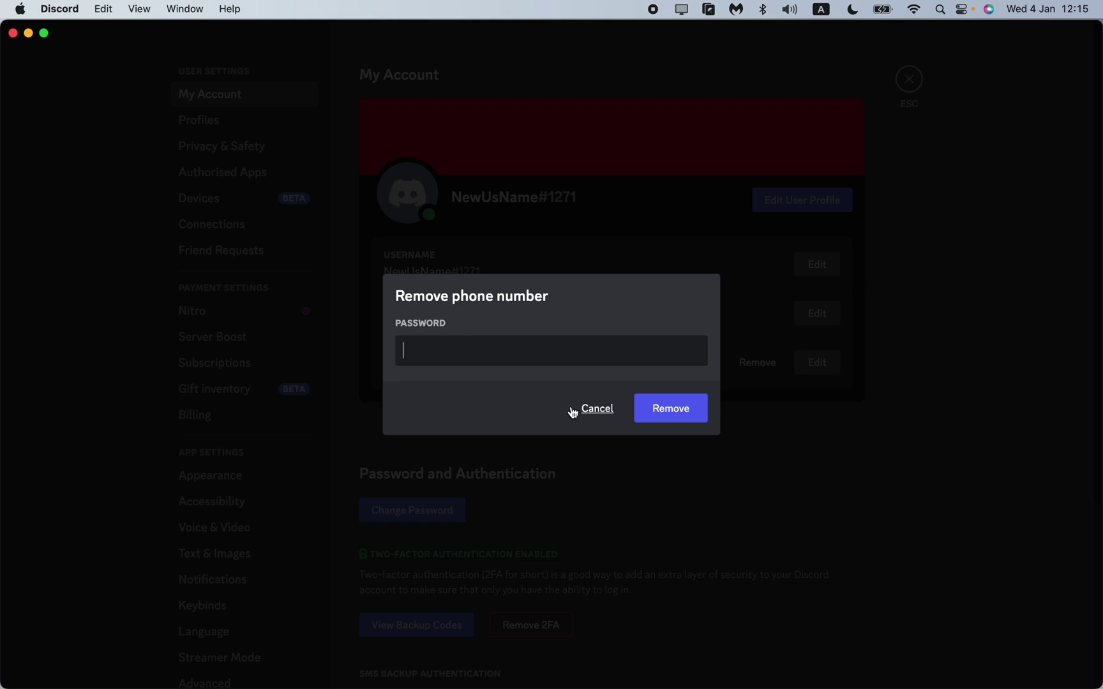
- Cancel the Remove phone number dialog without entering a password
click(598, 409)
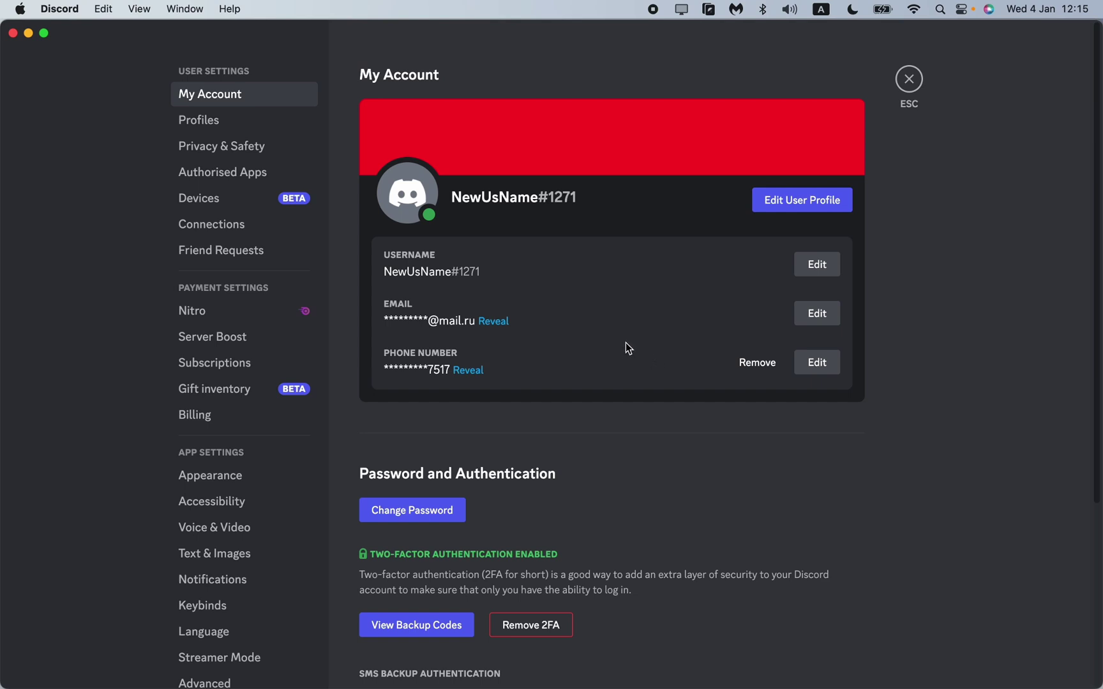
- Close User Settings with the ESC button, back to the Evlampi conversation
click(909, 80)
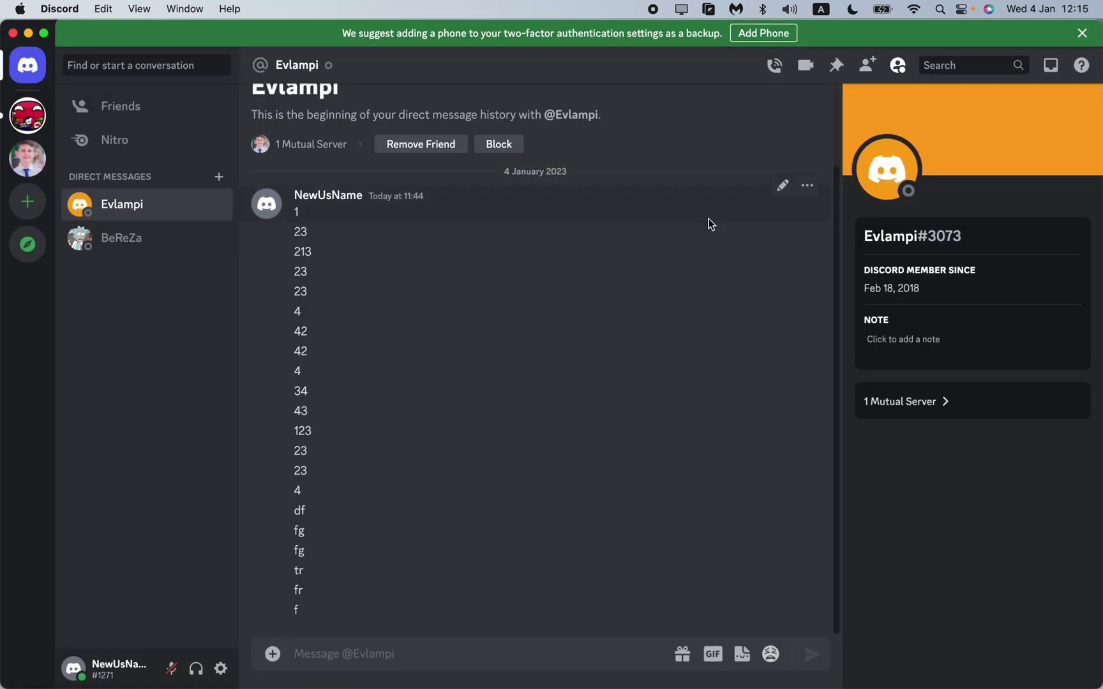